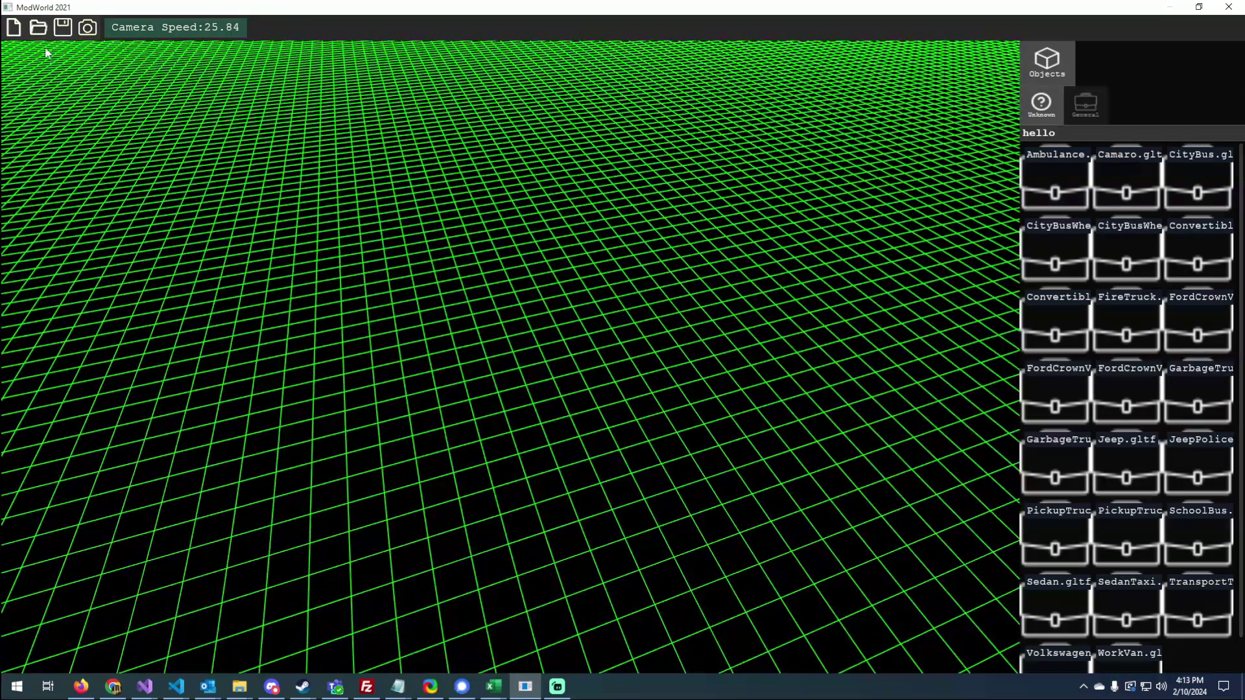
Load the saved world MyWorld3.json.
right_drag(117, 131, 59, 58)
click(37, 29)
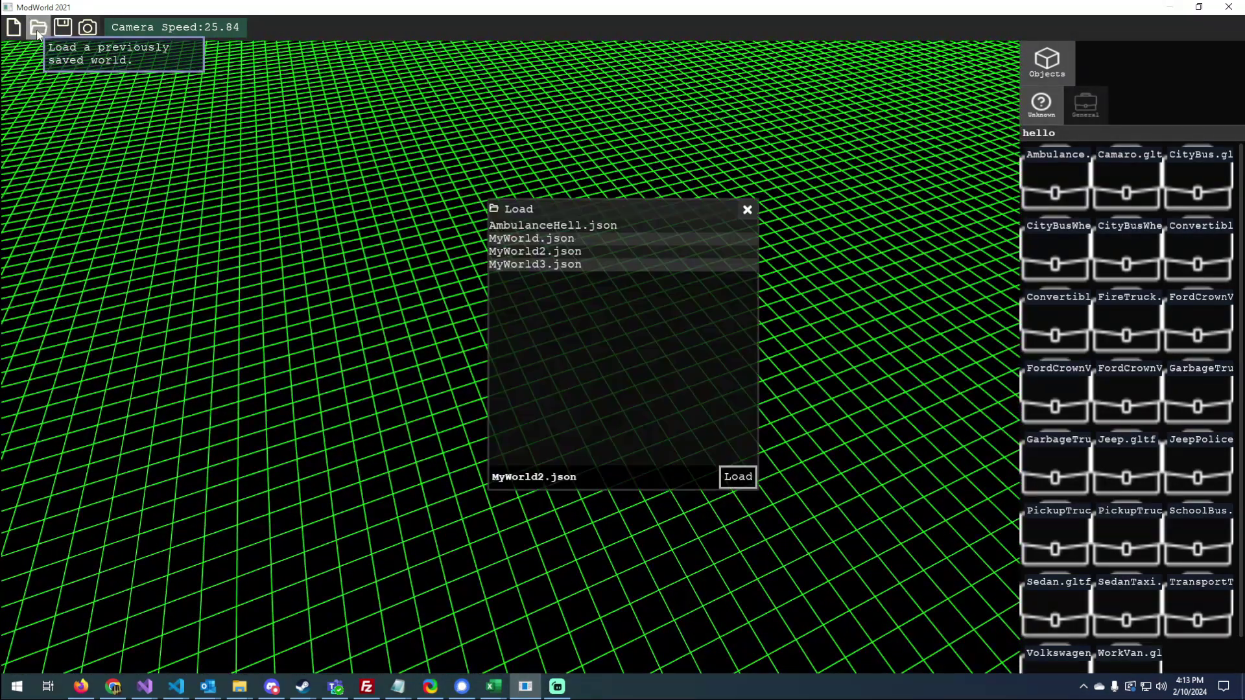
drag(610, 242, 523, 243)
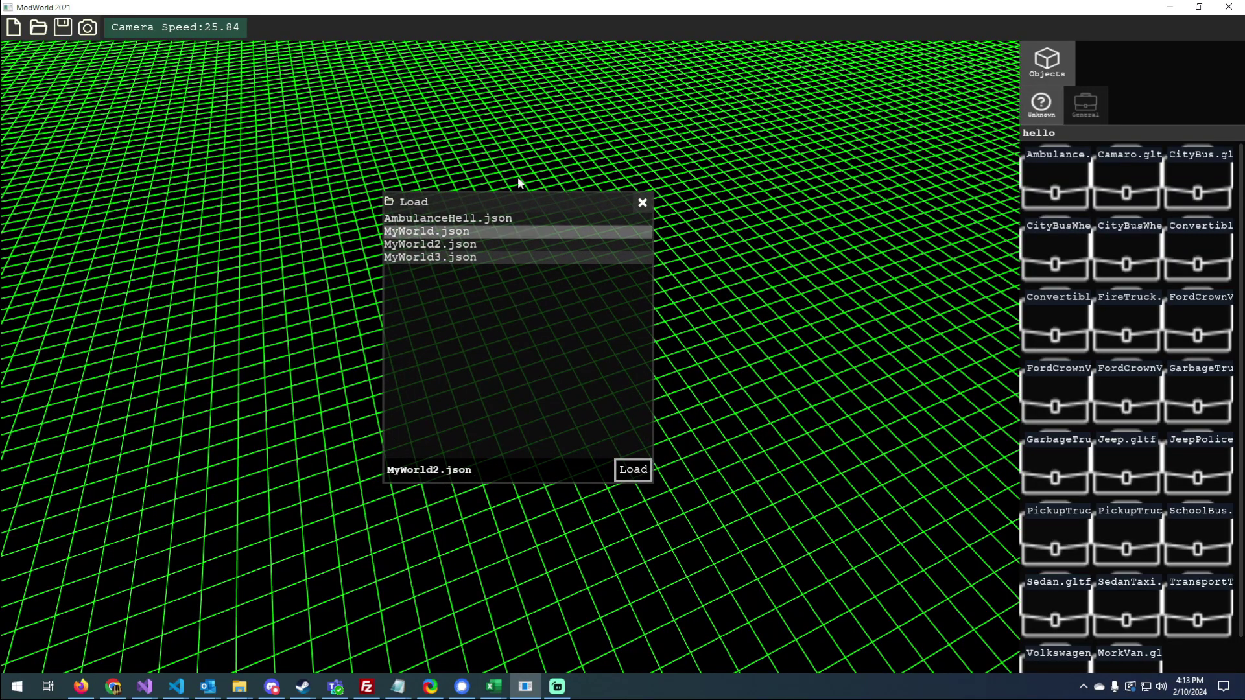
click(508, 259)
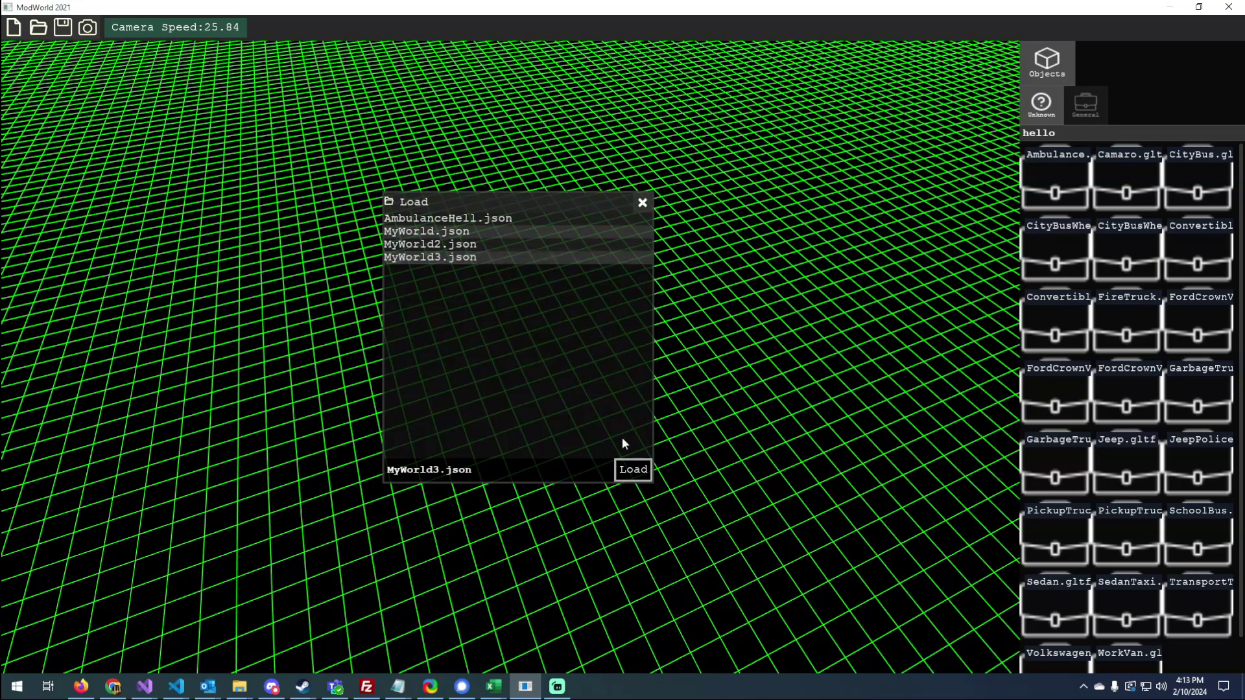
click(633, 469)
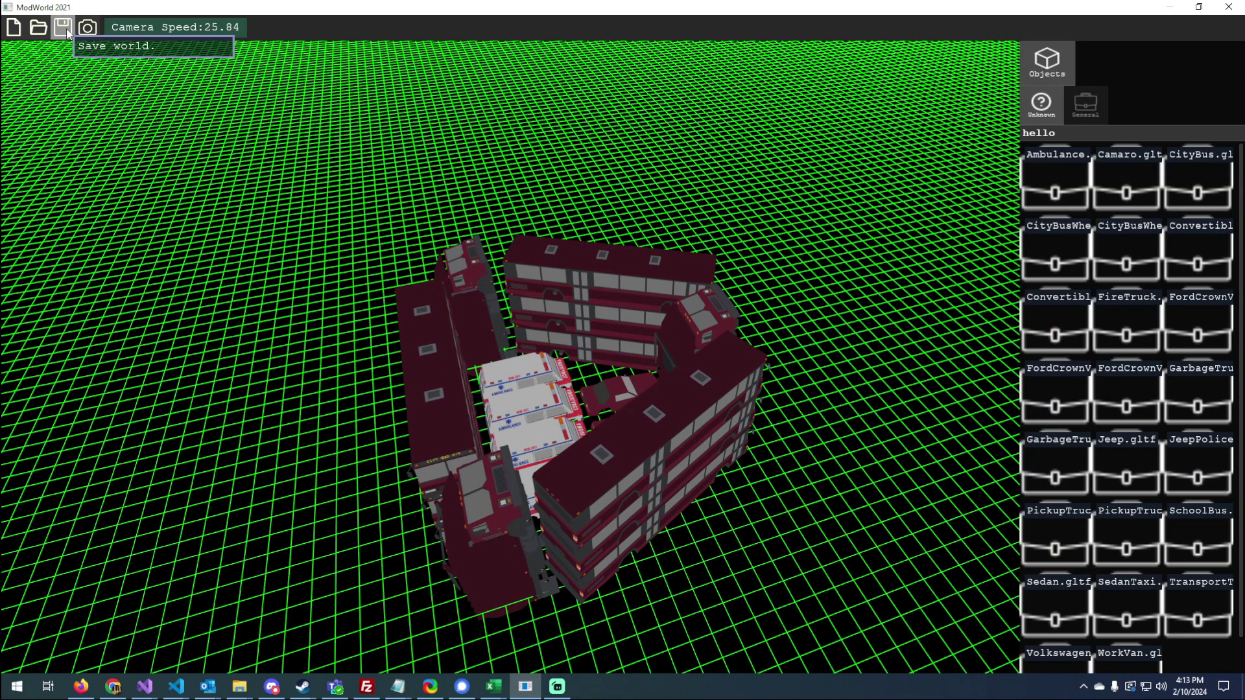
click(67, 32)
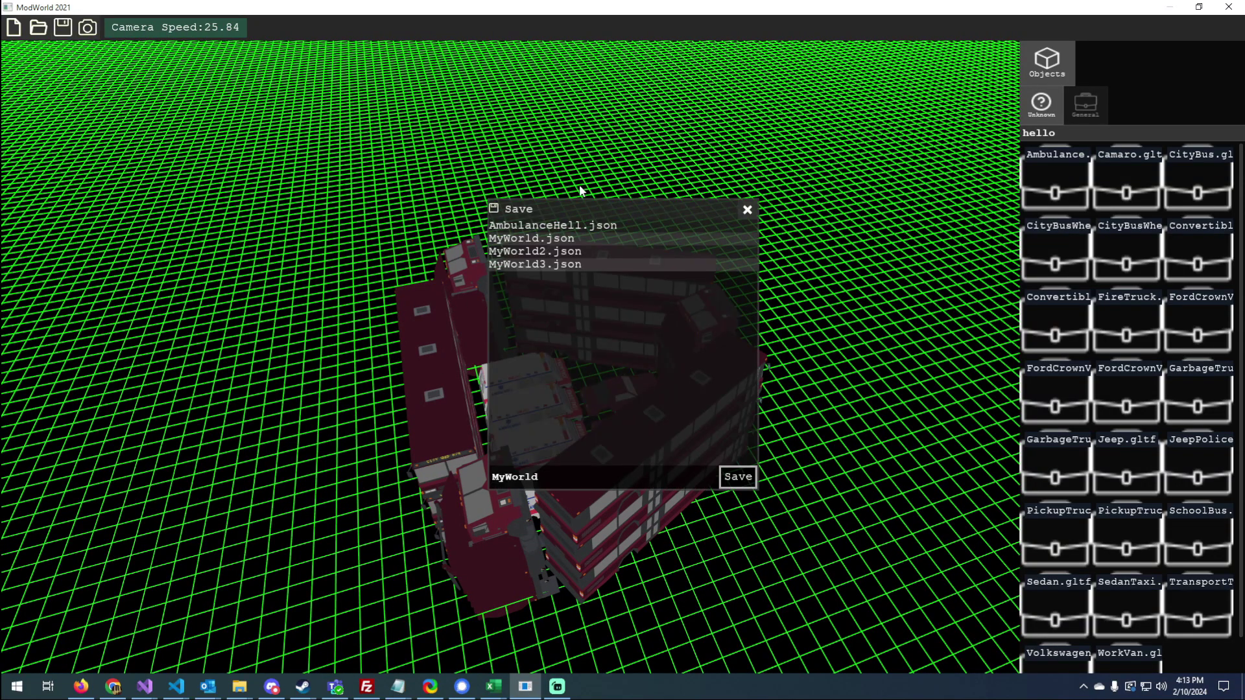
drag(603, 212, 552, 236)
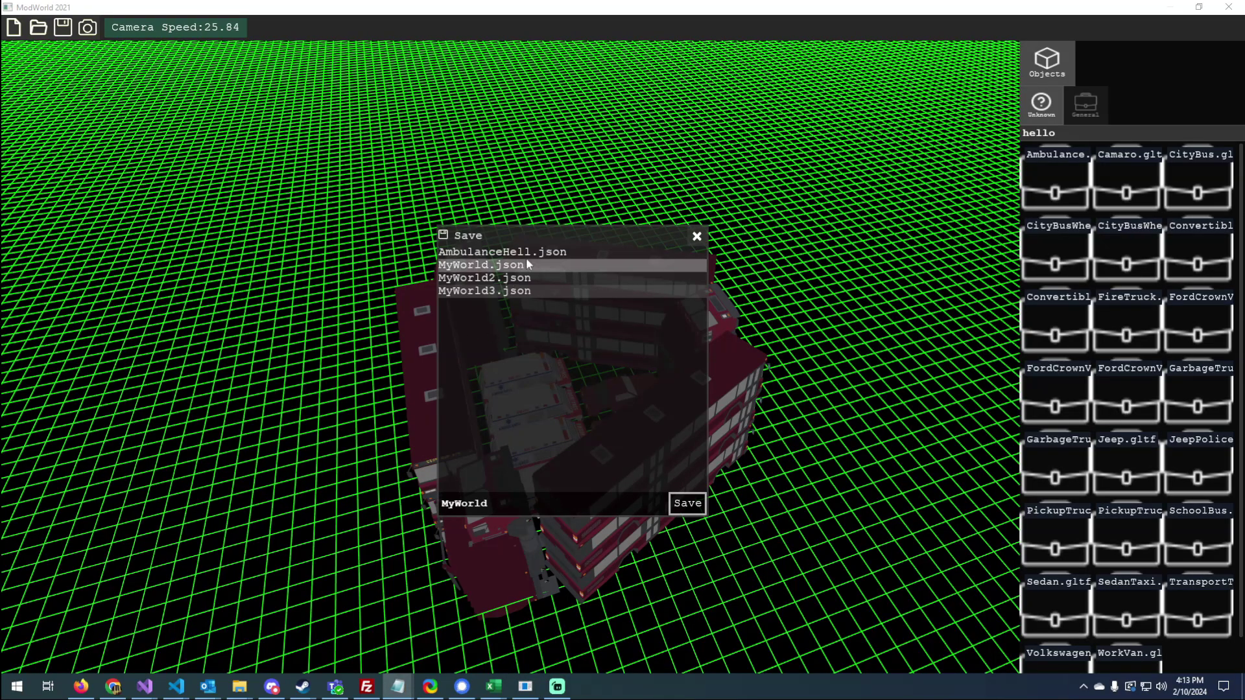
click(697, 237)
Load the saved world MyWorld.json in place of the current one.
right_drag(700, 292, 336, 242)
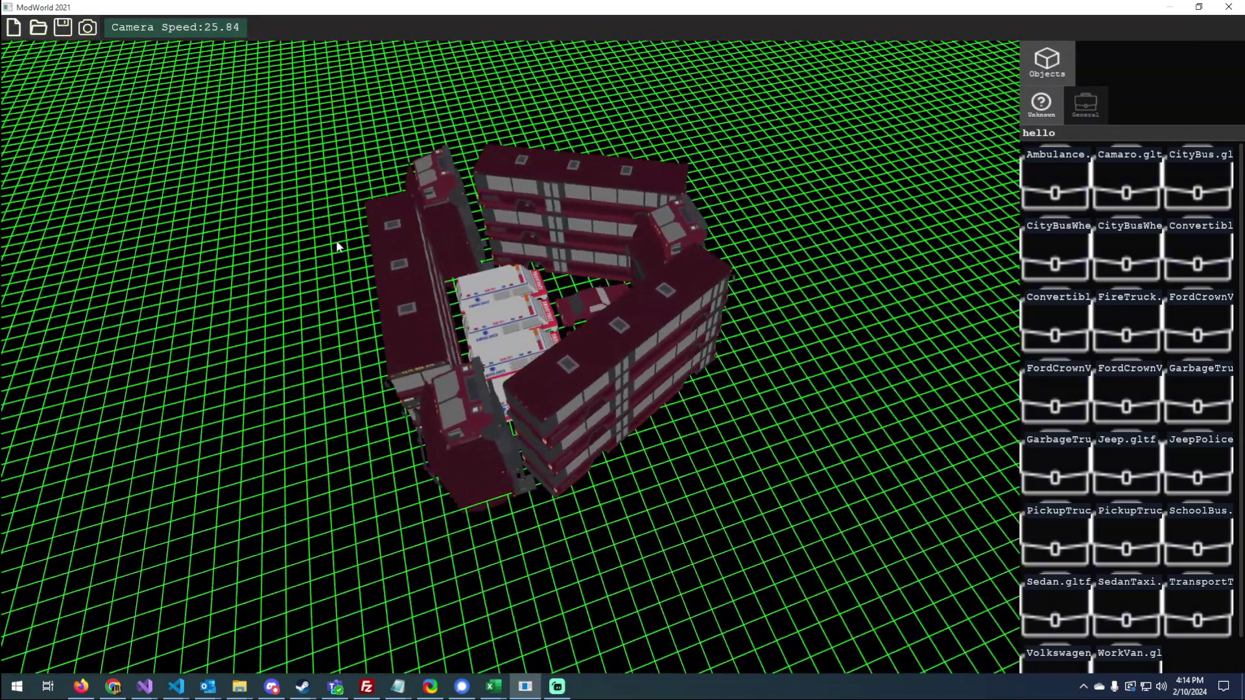
click(39, 38)
click(559, 239)
click(746, 483)
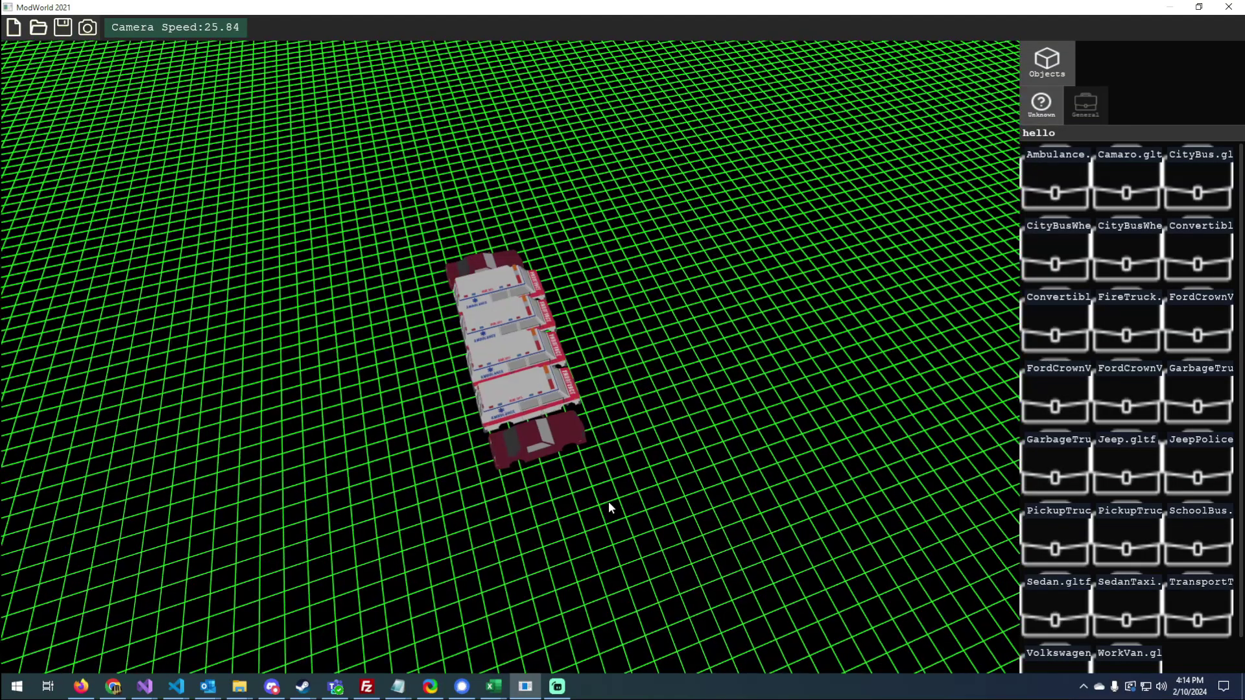
Duplicate the four ambulances between the two red cars and place the copies as a second row beyond them.
right_drag(609, 508, 652, 284)
drag(652, 284, 474, 480)
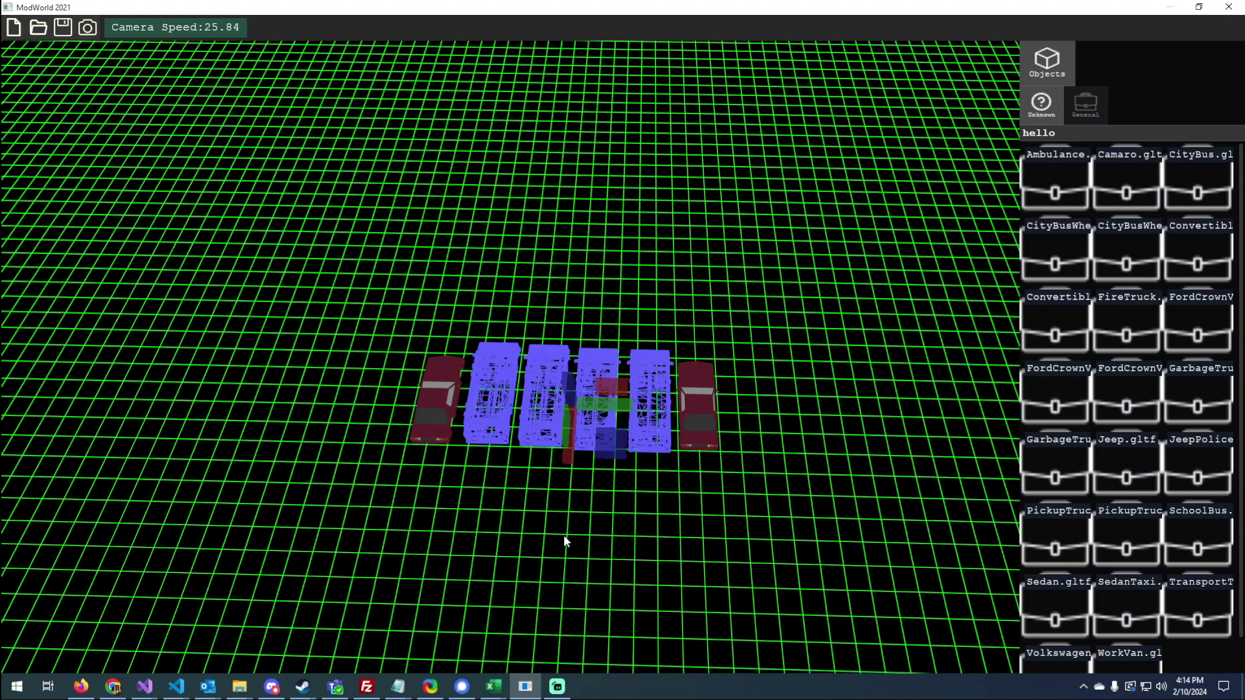
key(ctrl+d)
drag(623, 434, 622, 388)
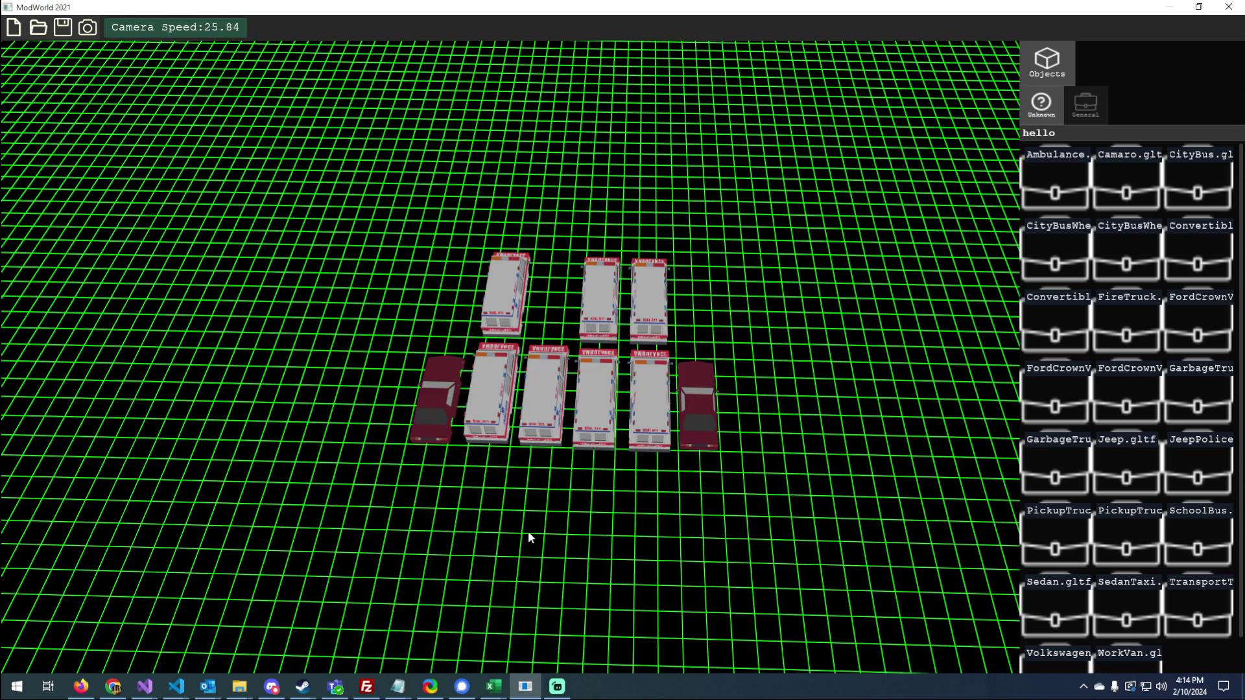
Select the parked vehicles together, shift them slightly across the grid, and clear the selection.
right_drag(535, 518, 618, 508)
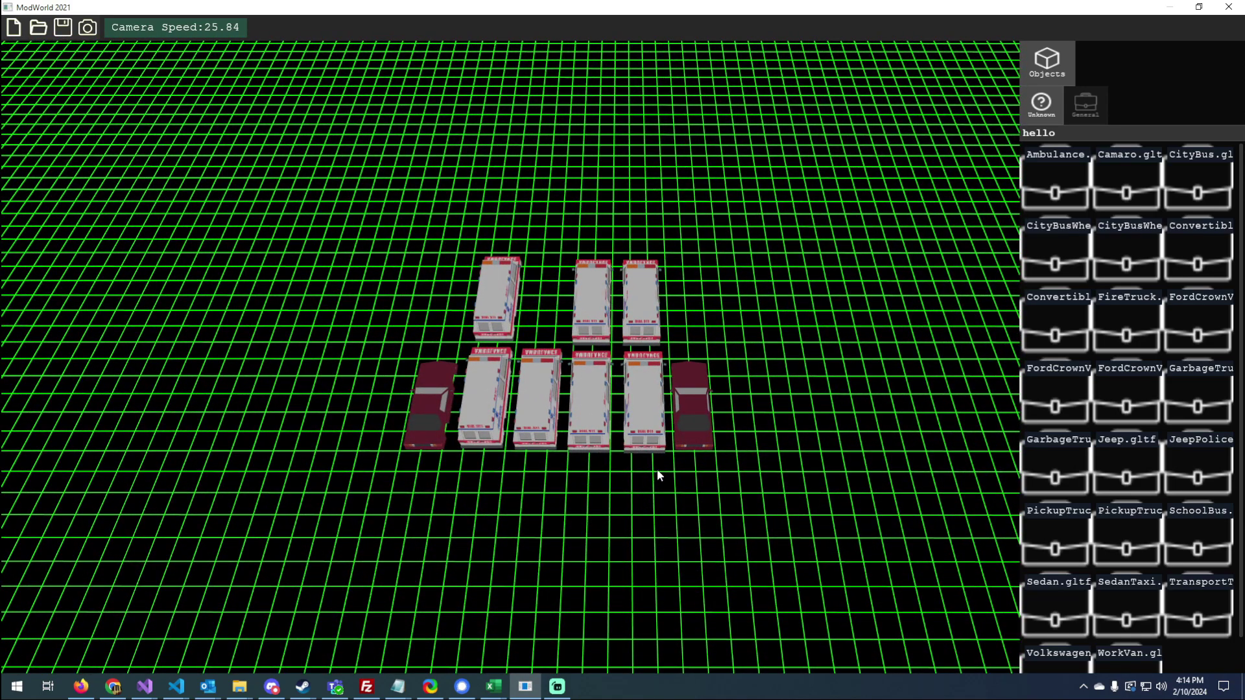
click(696, 407)
click(435, 409)
right_drag(632, 524, 629, 524)
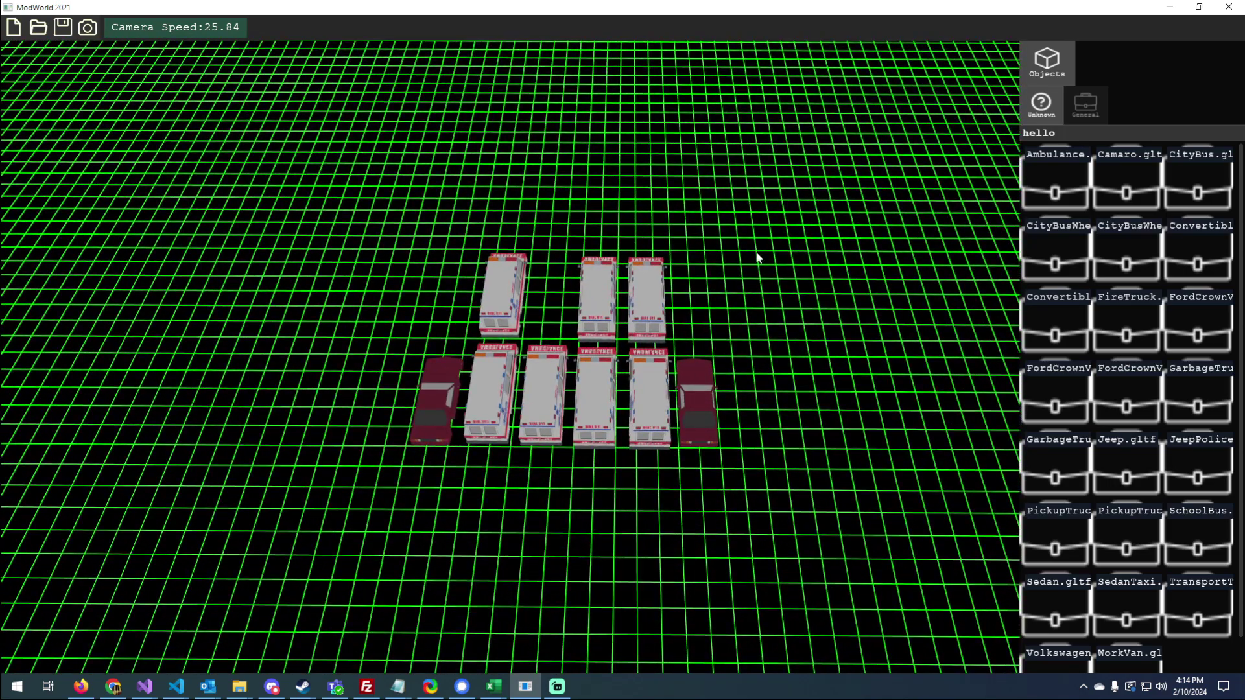
drag(777, 194, 336, 566)
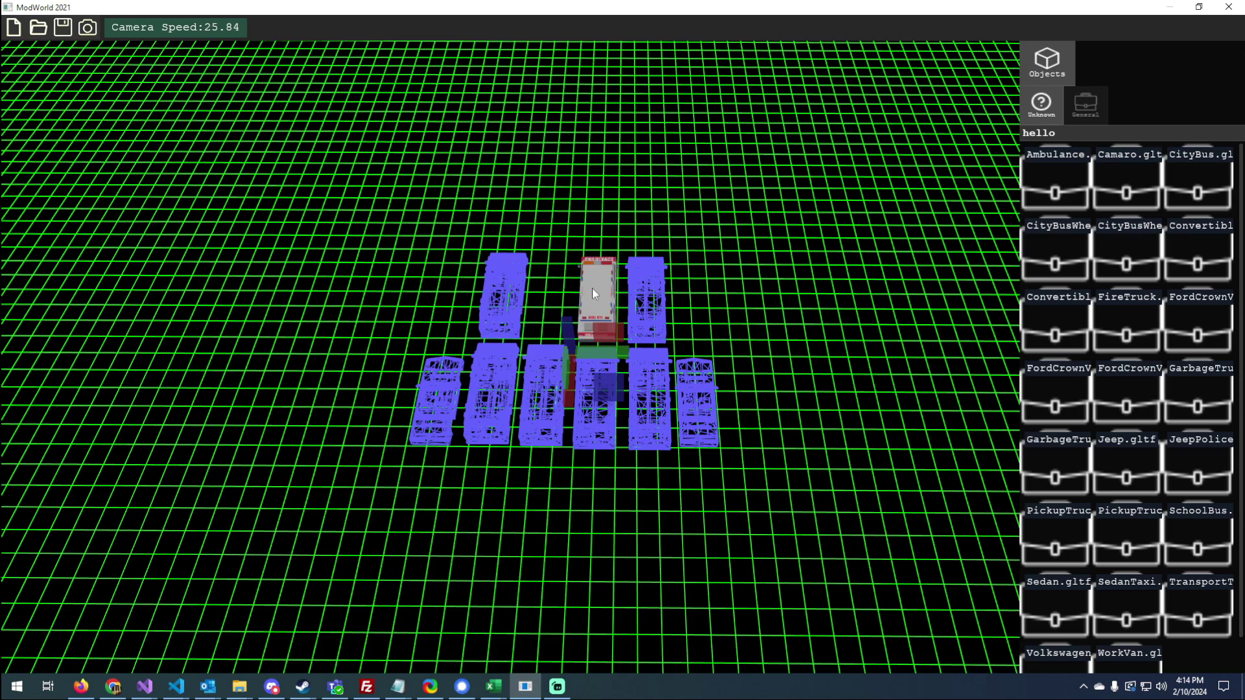
mouse_move(617, 408)
mouse_down()
mouse_move(642, 477)
mouse_move(620, 487)
mouse_move(608, 385)
mouse_up()
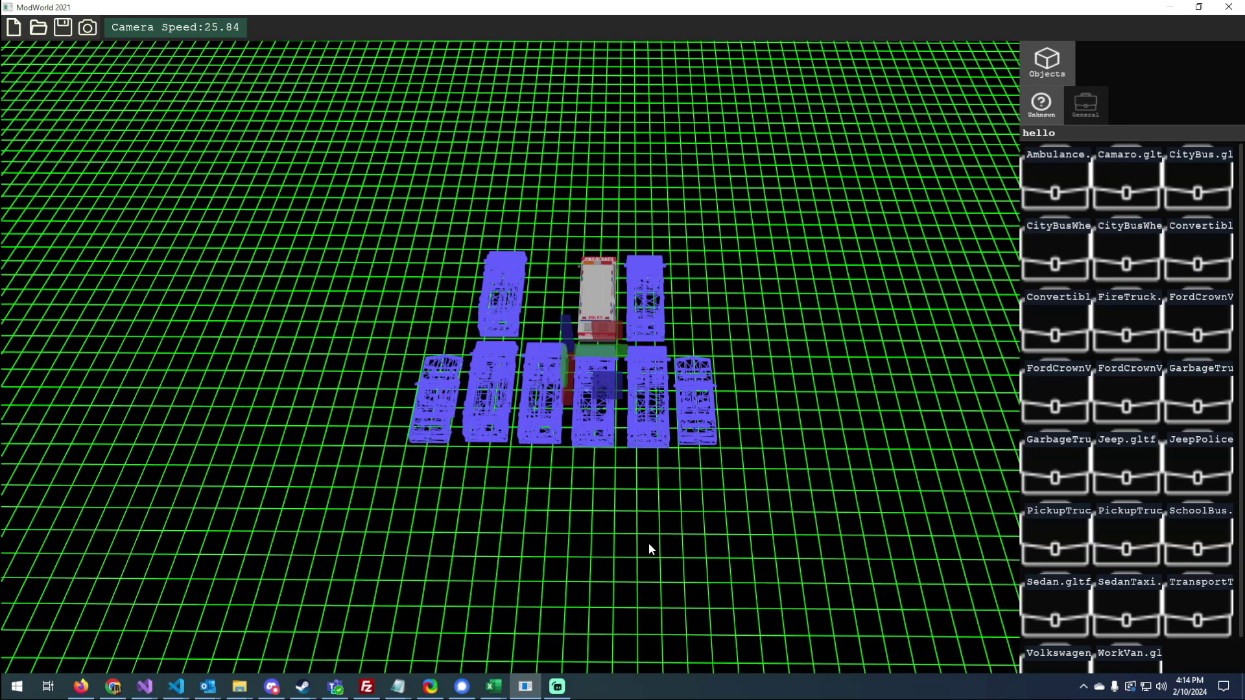
click(649, 544)
Move the red car at the end of the ambulance row along the ground, well away from the other vehicles.
right_drag(649, 544, 396, 471)
key(d)
key(w)
right_drag(514, 357, 665, 524)
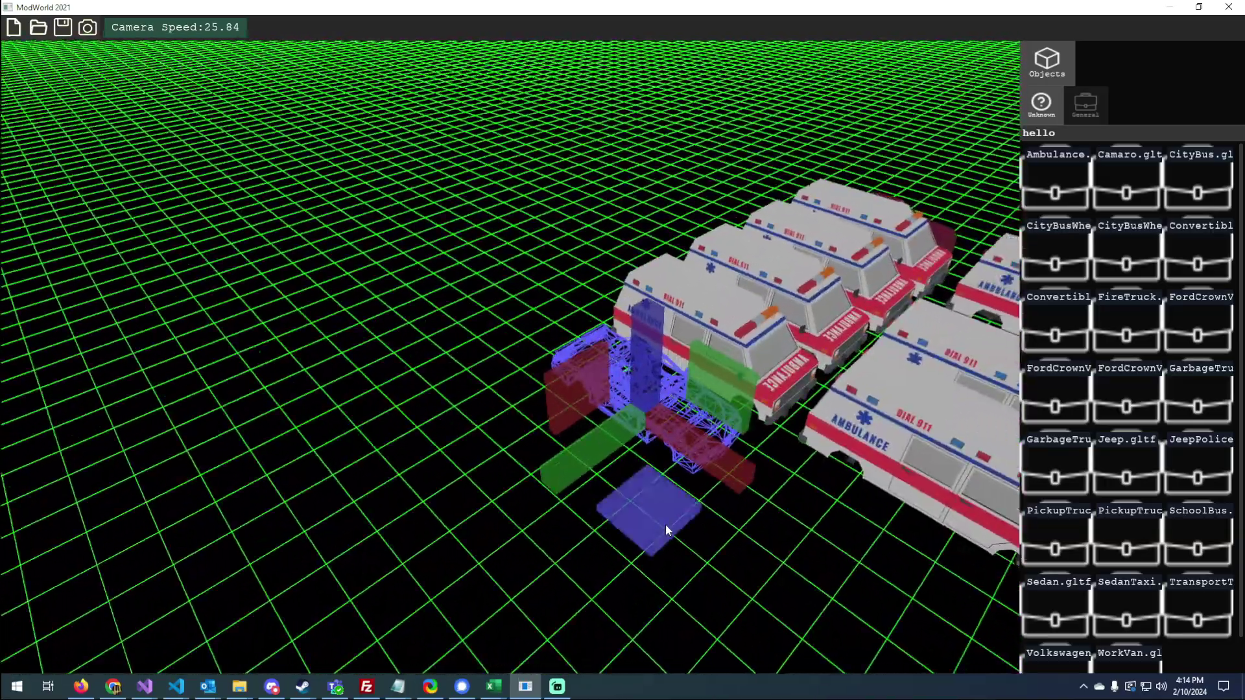
drag(665, 524, 311, 345)
Examine the selected car's transform gizmo from several sides and from below the grid, then deselect the car.
right_drag(311, 346, 483, 458)
key(w)
key(a)
right_drag(363, 406, 552, 412)
scroll(418, 402, down, 4)
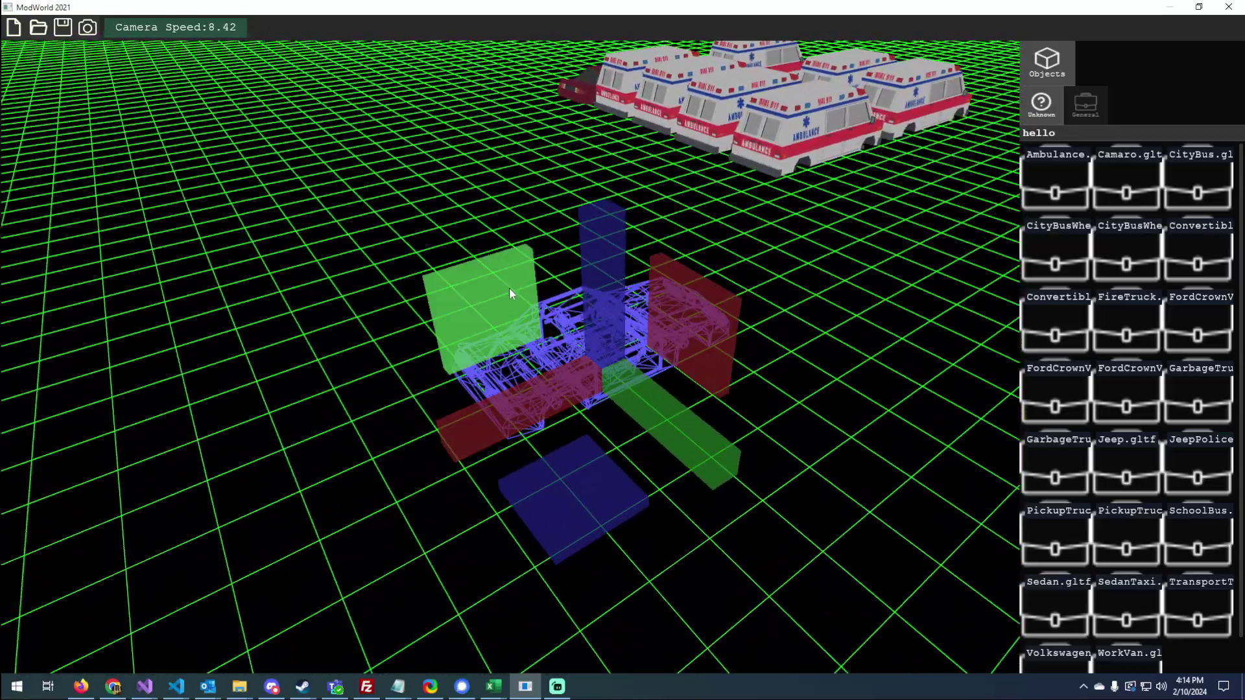
right_drag(331, 466, 595, 286)
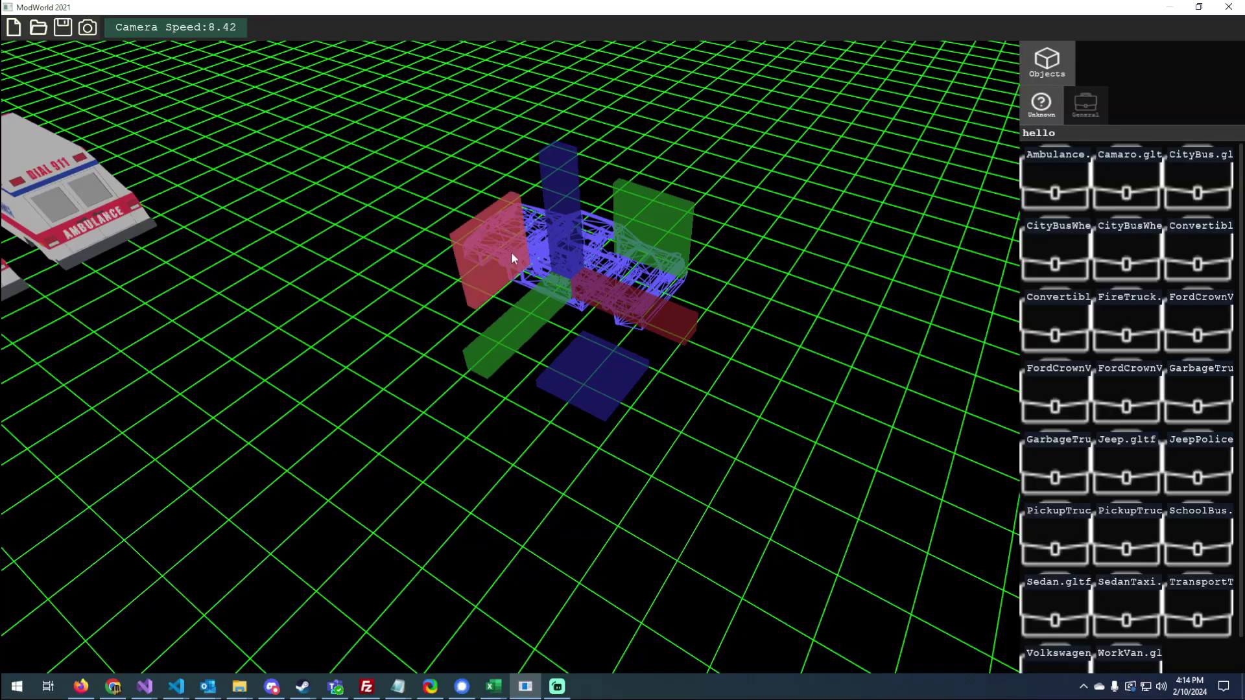
right_drag(511, 253, 634, 233)
right_drag(484, 225, 652, 214)
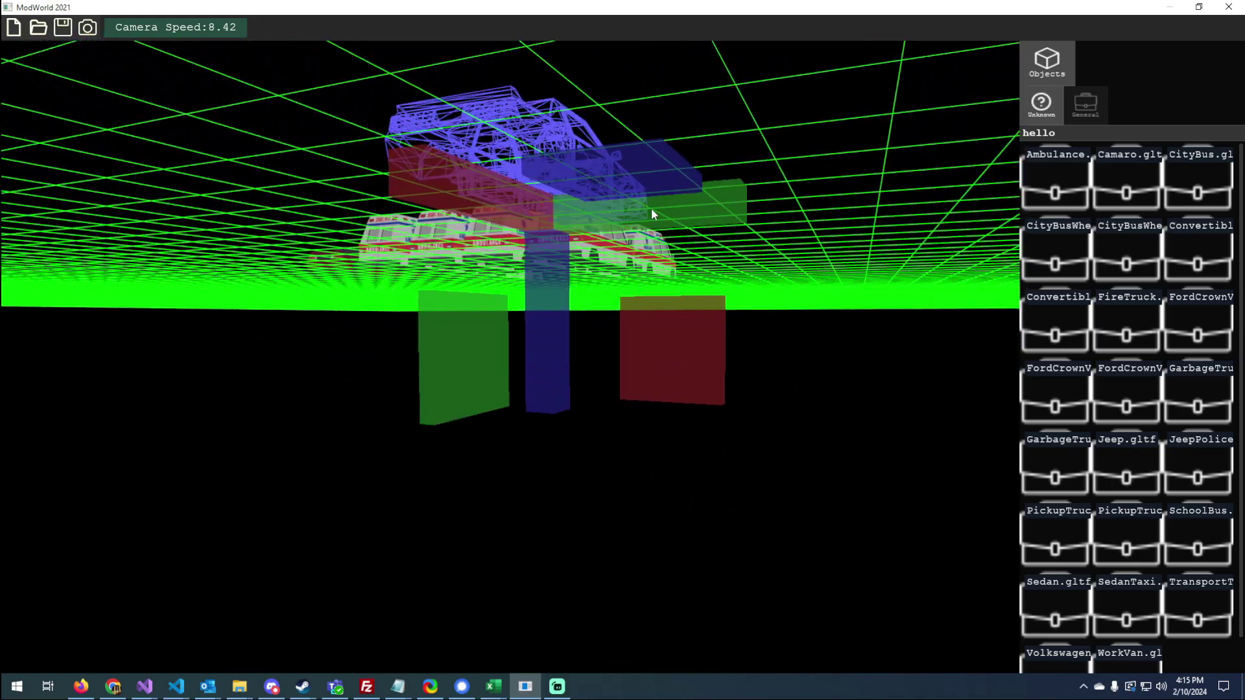
right_drag(493, 235, 564, 299)
right_drag(529, 364, 649, 312)
click(559, 389)
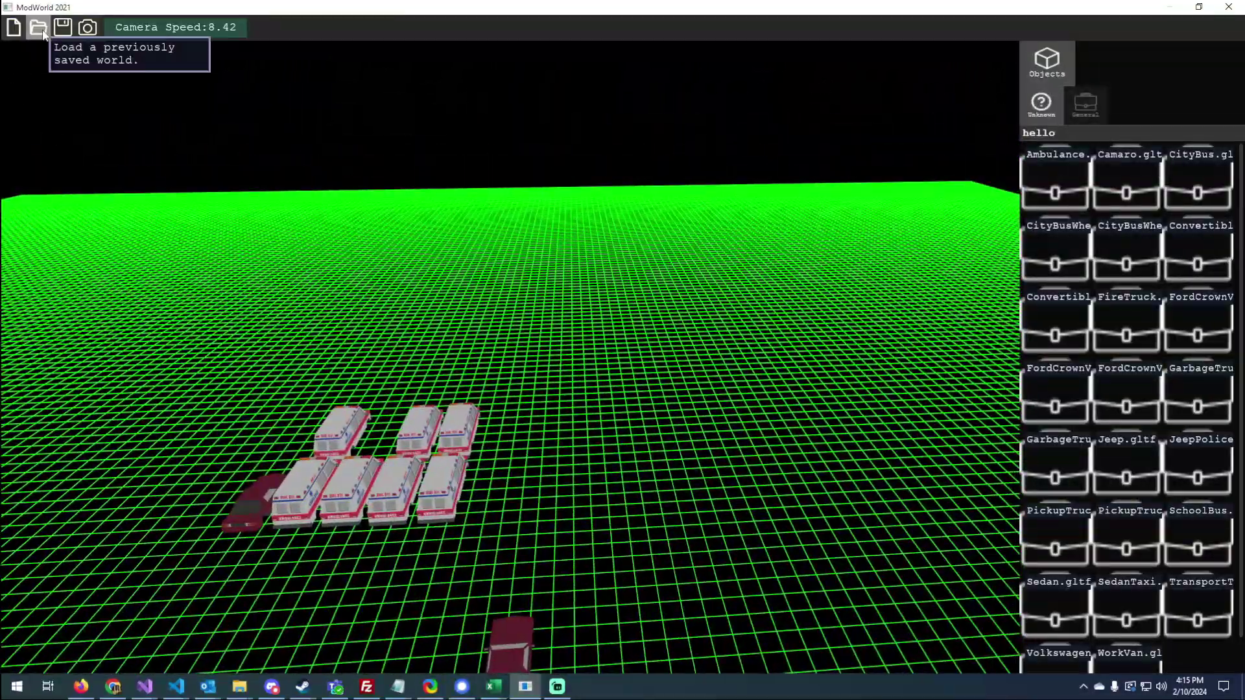
Load the saved world AmbulanceHell.json.
click(38, 28)
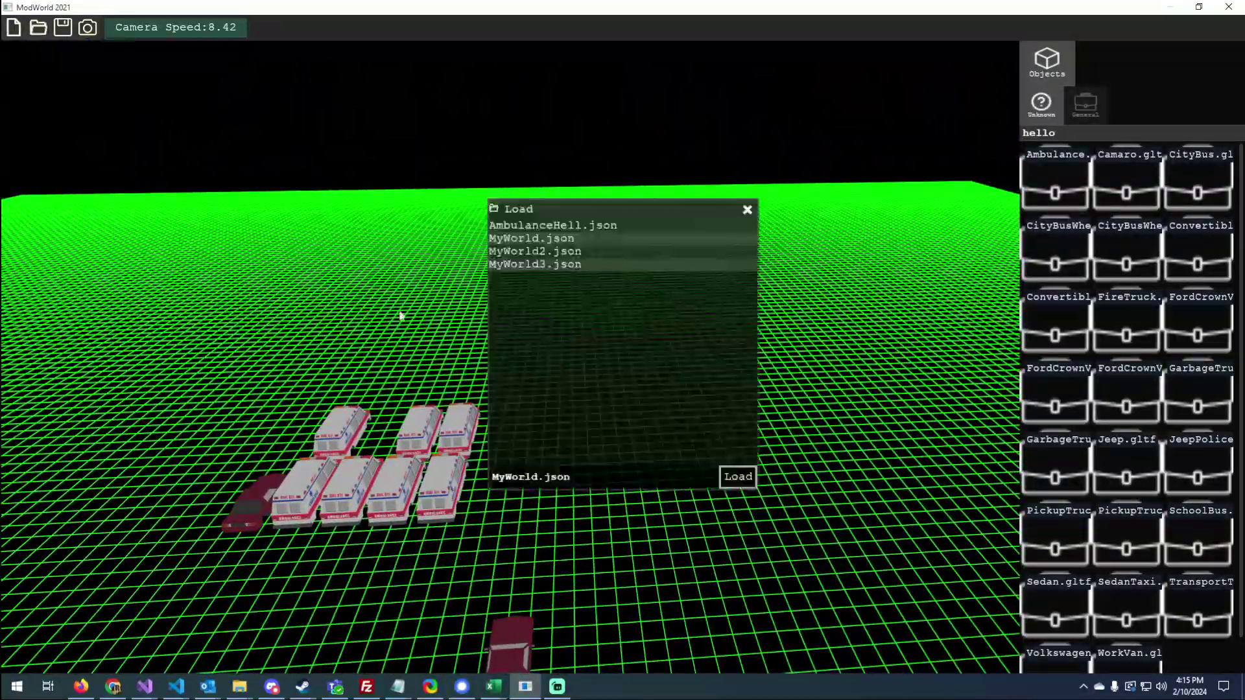
click(746, 487)
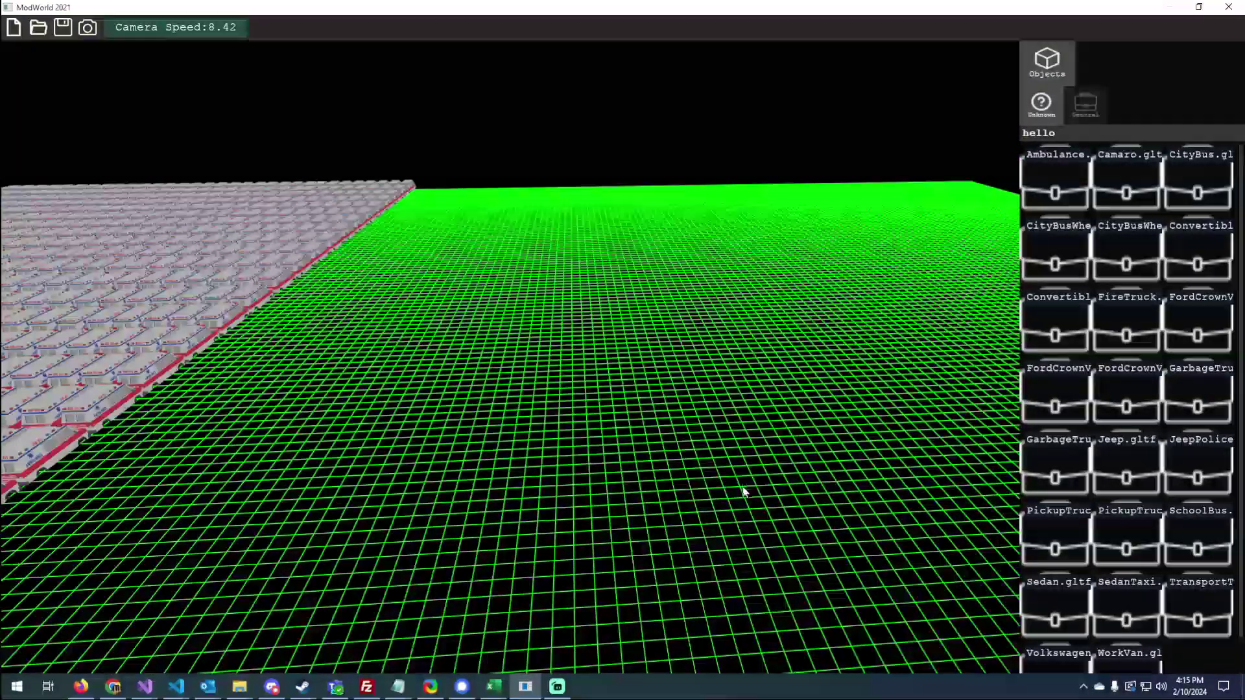
Select the whole block of ambulances and duplicate it onto the empty grid directly in front.
right_drag(744, 492, 367, 498)
scroll(506, 503, up, 6)
scroll(408, 505, up, 13)
key(s)
scroll(382, 511, down, 4)
drag(420, 284, 936, 507)
right_drag(645, 448, 650, 471)
key(w)
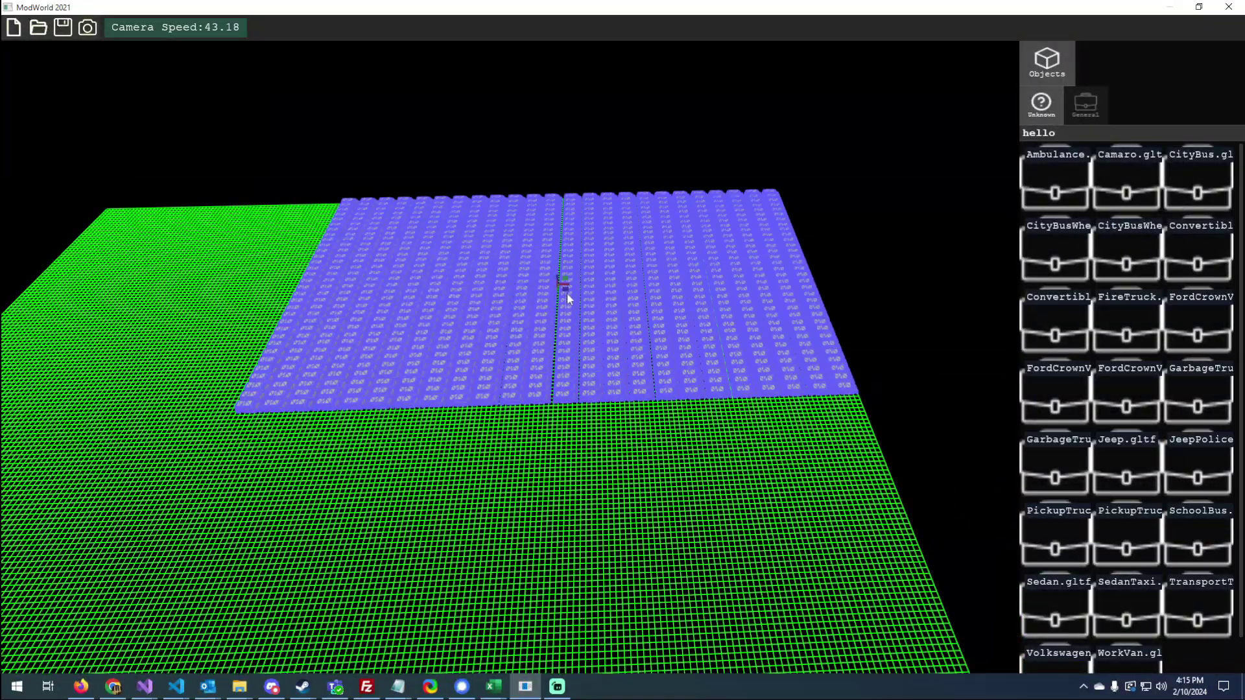
shift+drag(567, 288, 552, 609)
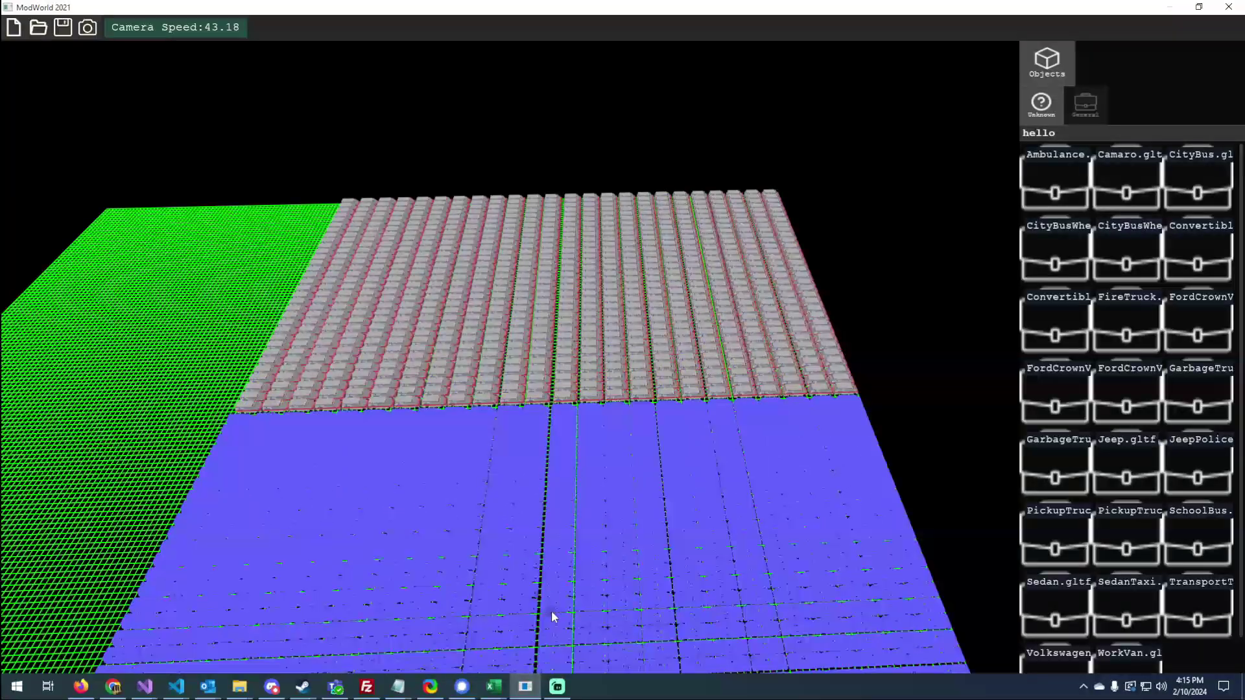
click(175, 297)
Select both ambulance blocks and duplicate them sideways over the remaining empty strip of the grid.
right_drag(175, 297, 289, 366)
key(s)
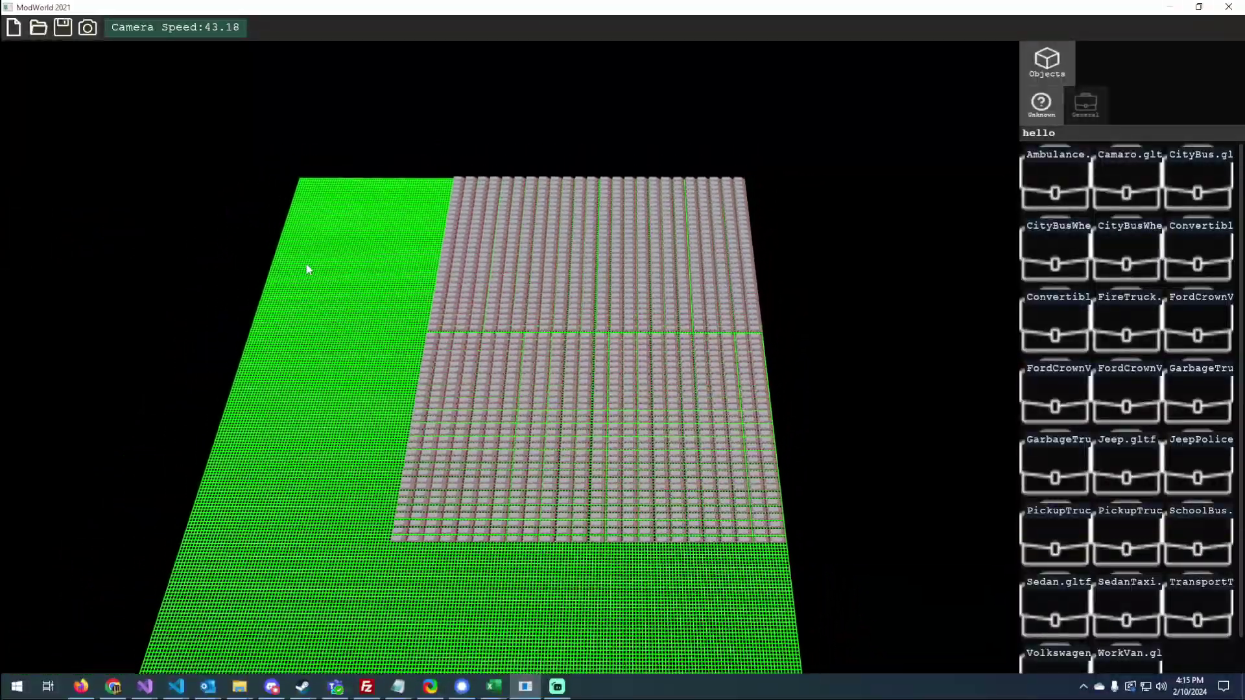
drag(348, 155, 851, 608)
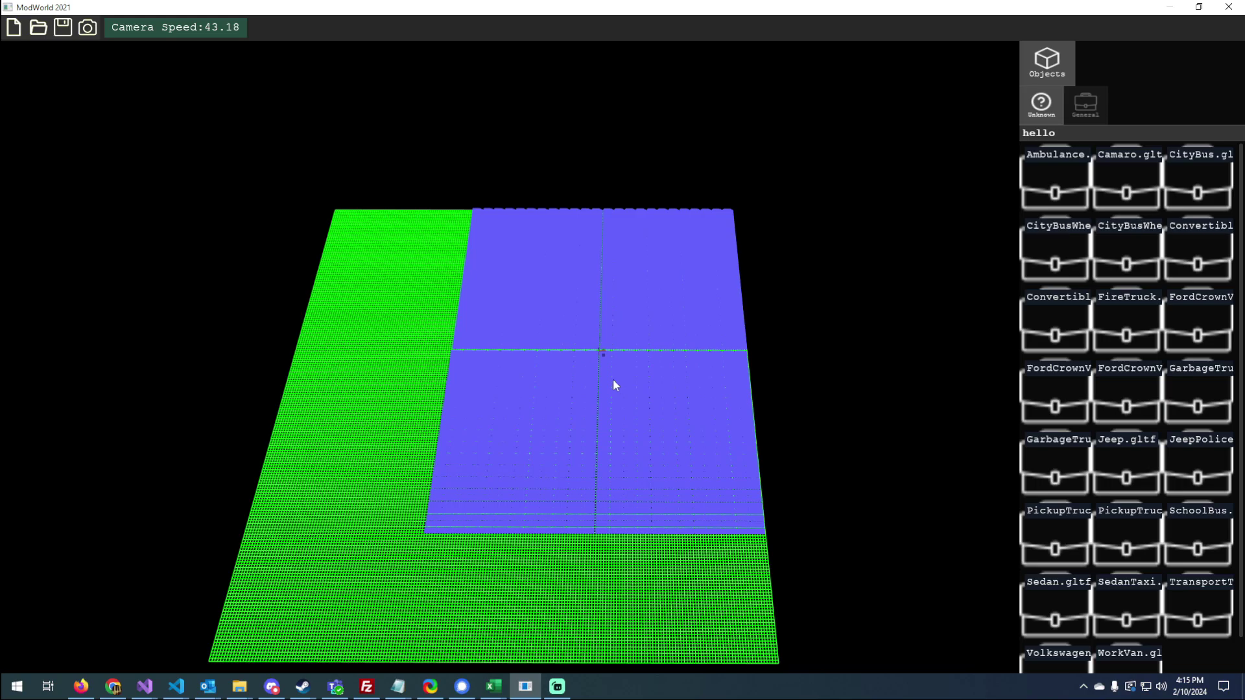
drag(603, 353, 306, 353)
click(532, 613)
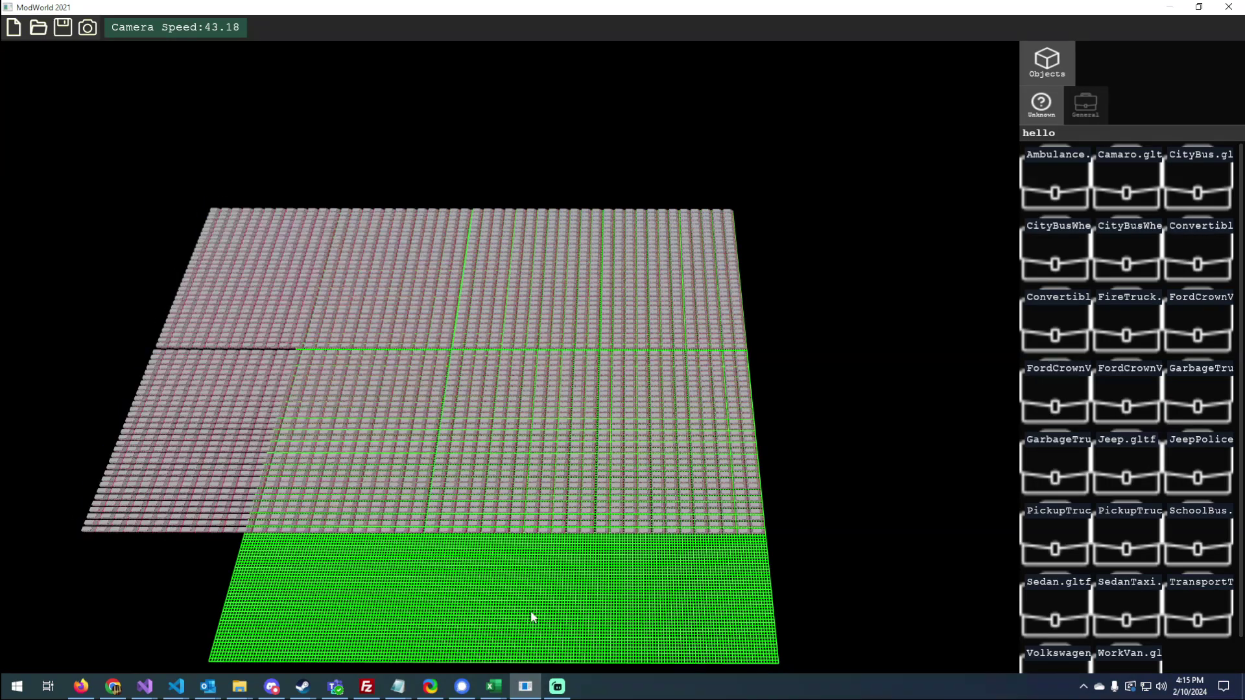
Hide the editor interface to check the frame rate over the enlarged ambulance field, then show the interface again.
key(s)
key(w)
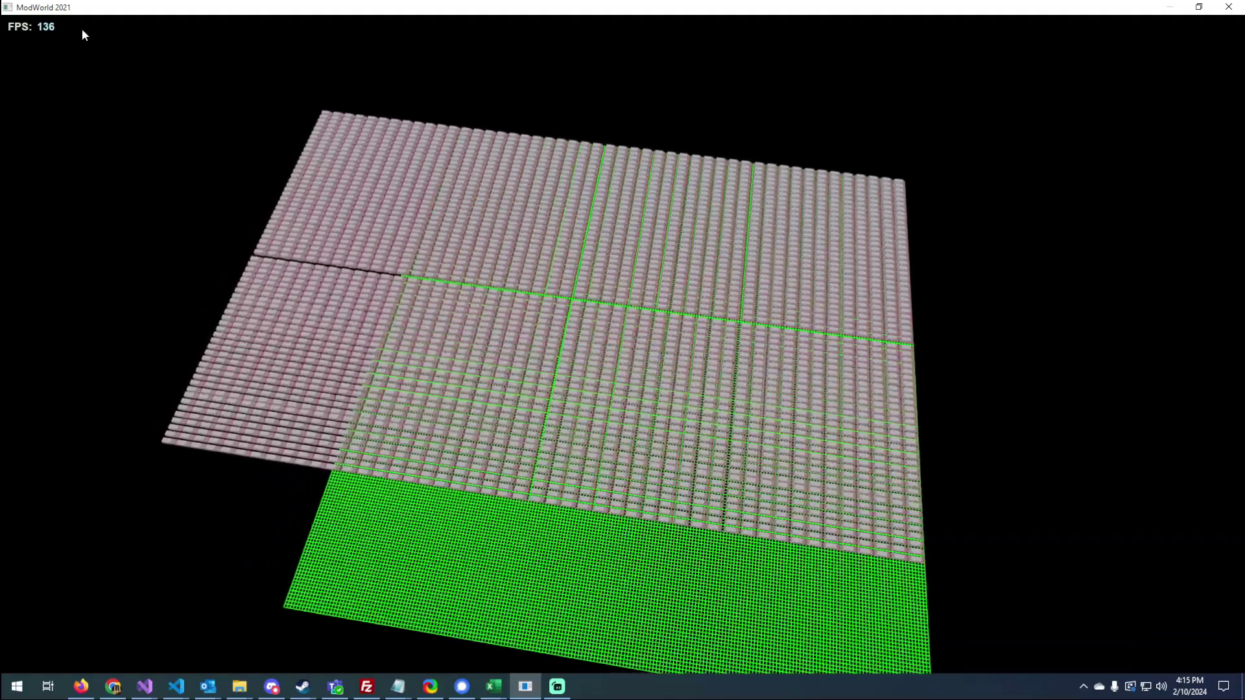
right_drag(169, 100, 228, 135)
scroll(237, 181, down, 5)
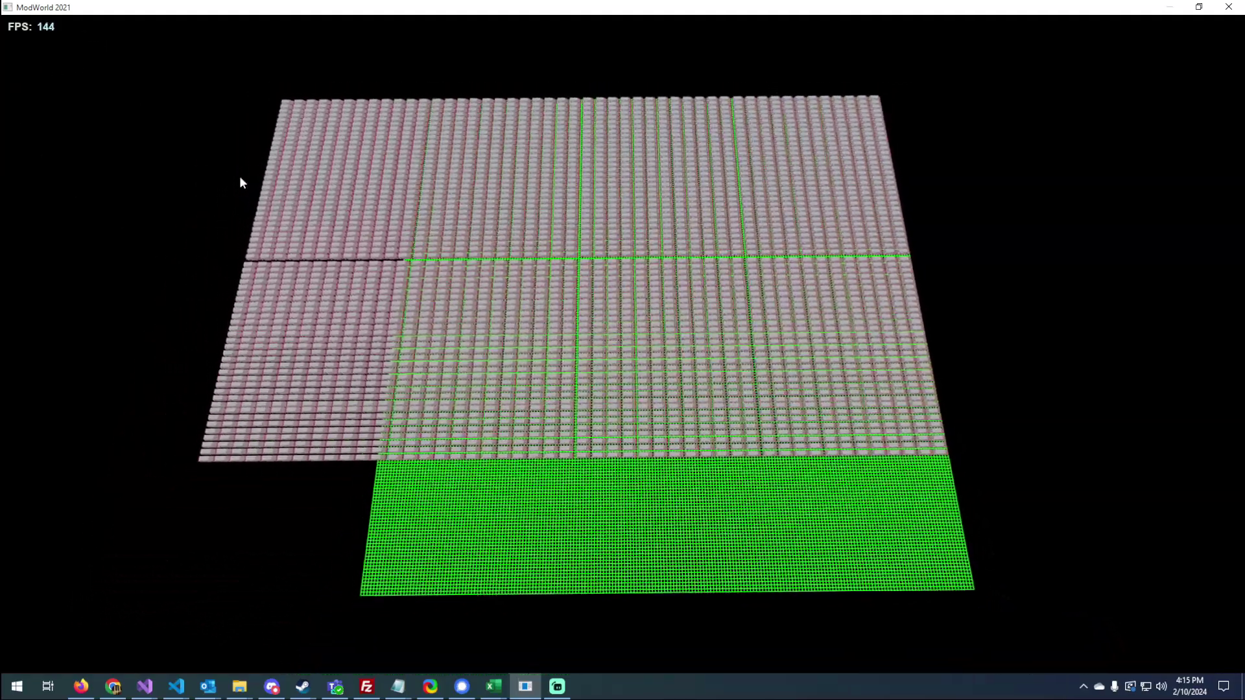
scroll(239, 180, down, 2)
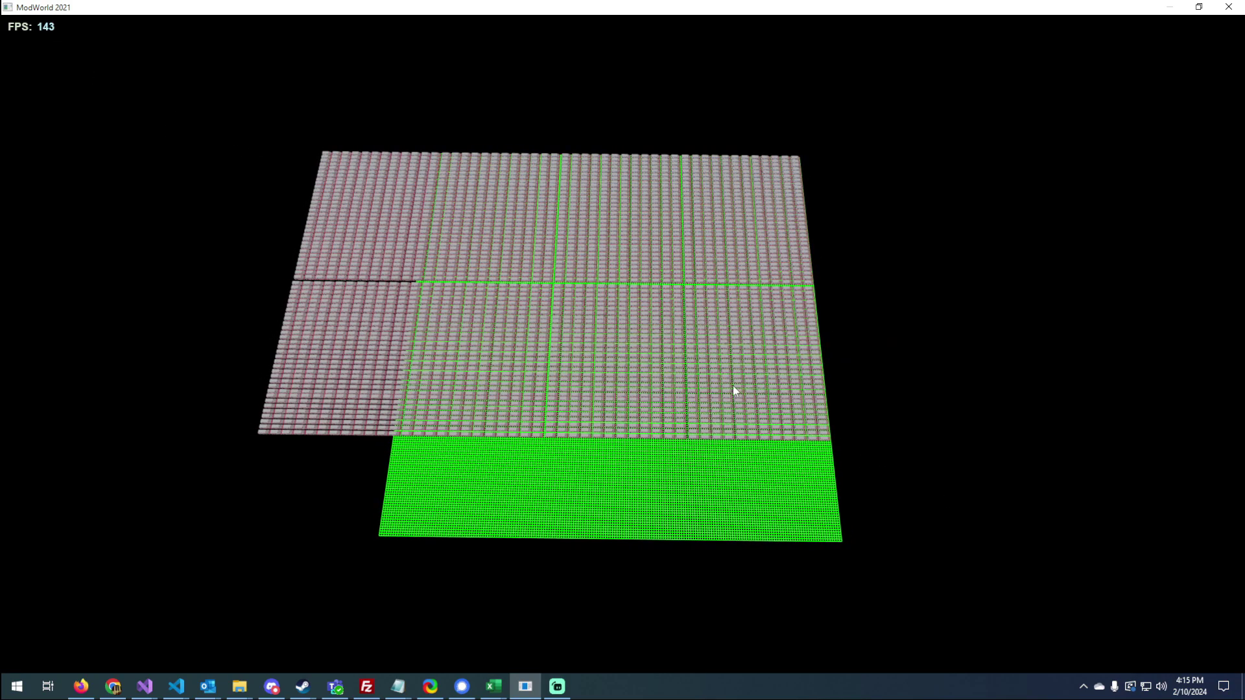
key(Tab)
Select every ambulance in the field and duplicate the whole set in front of the originals.
drag(204, 108, 971, 553)
drag(840, 507, 745, 545)
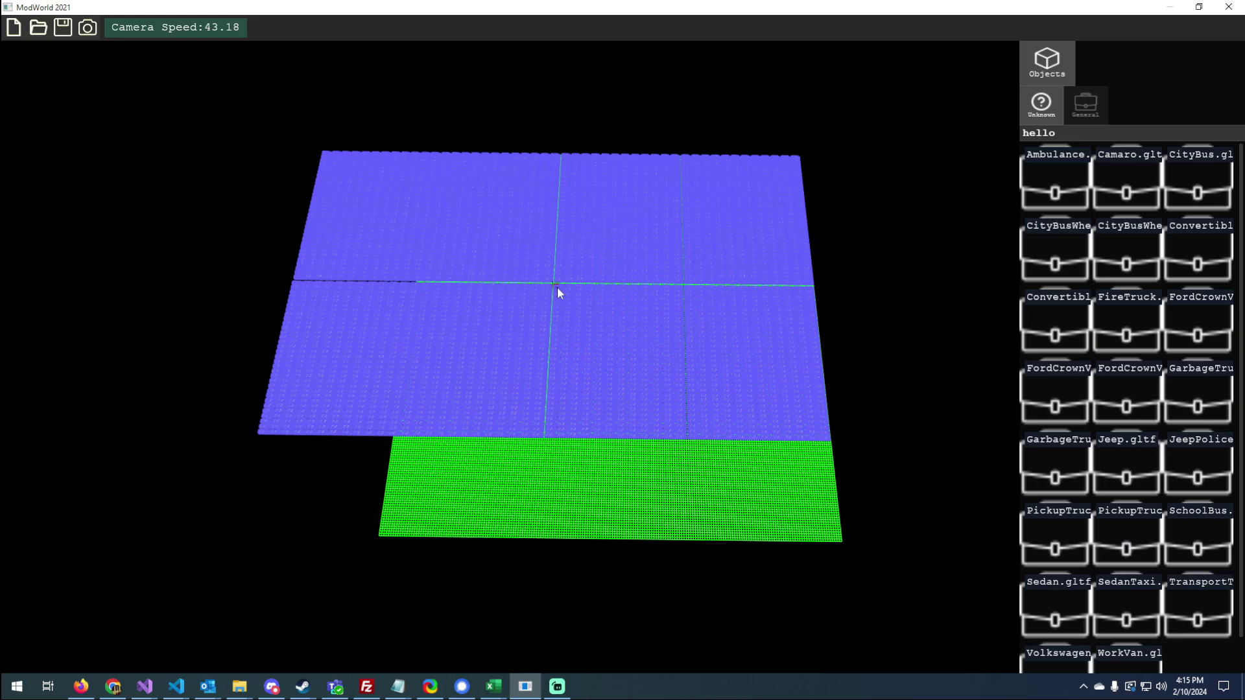
drag(558, 287, 536, 633)
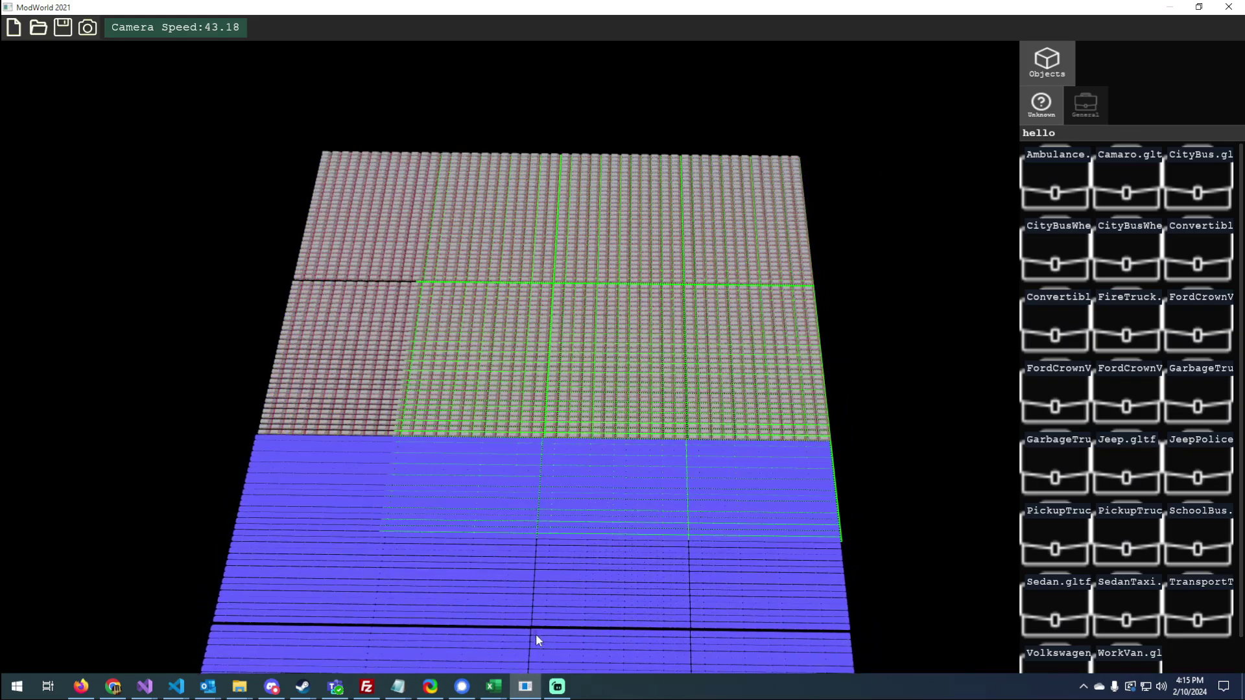
click(881, 365)
Check the frame rate with the interface hidden, viewing the full ambulance field from afar and along its edges.
right_drag(881, 366, 798, 346)
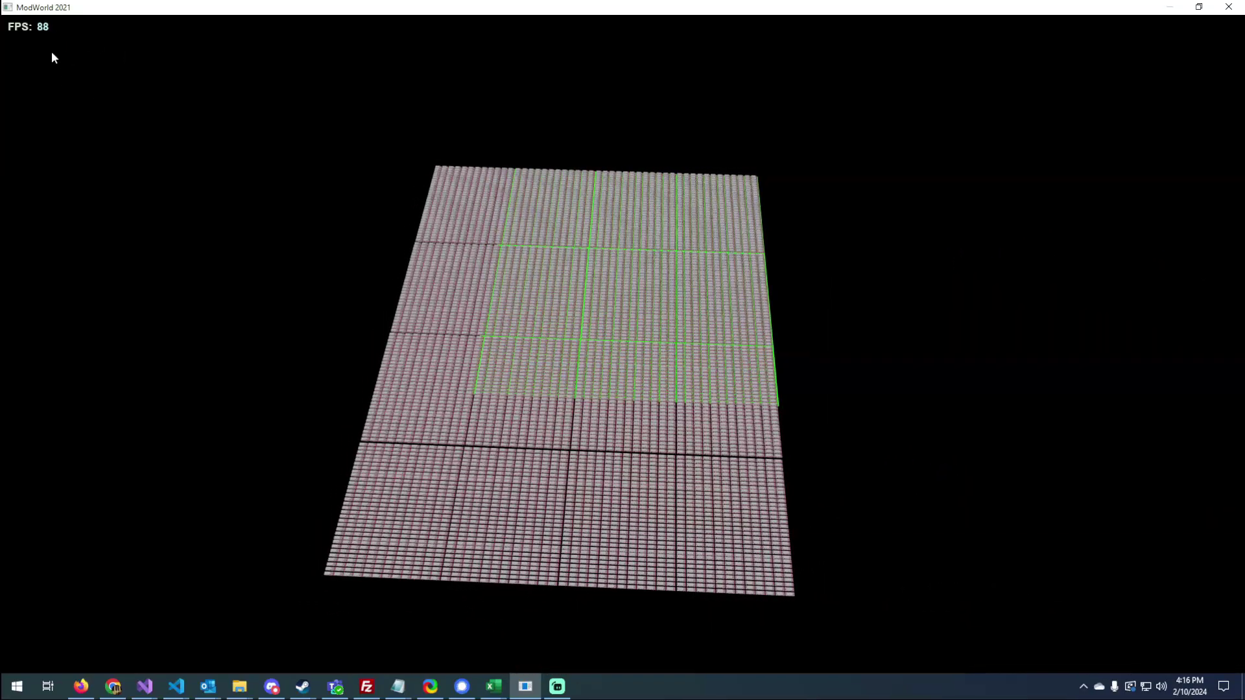
right_drag(879, 294, 515, 400)
scroll(369, 298, up, 3)
key(d)
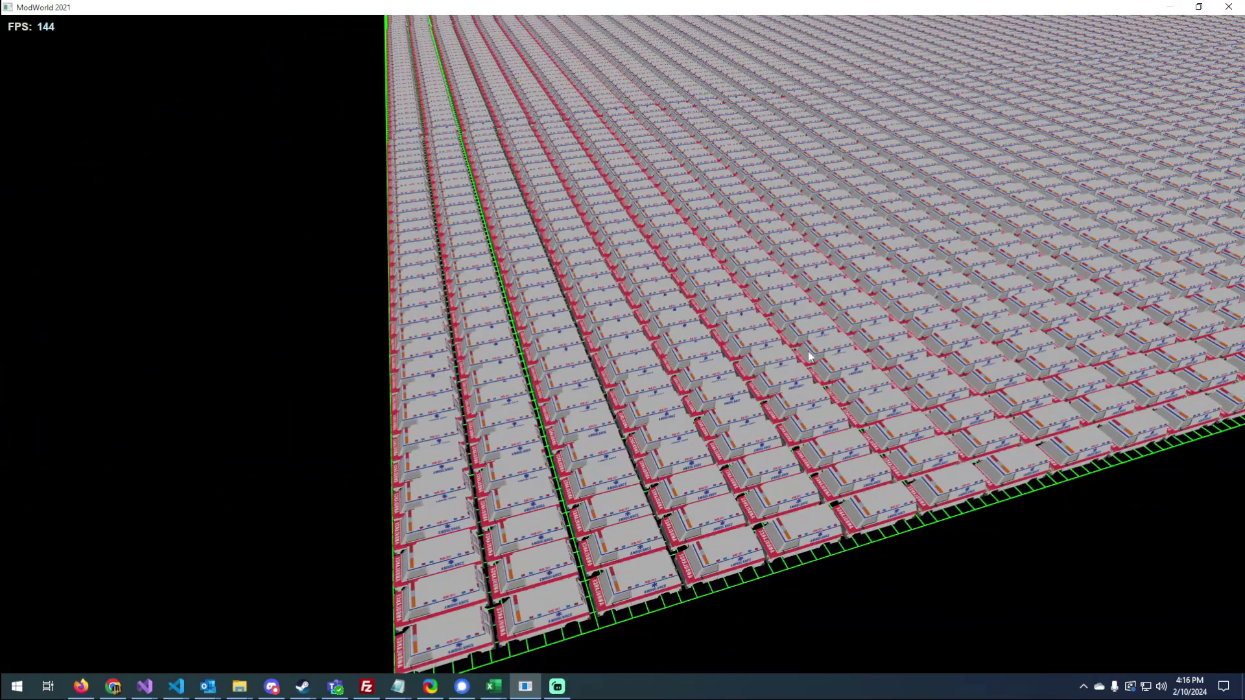
right_drag(808, 351, 763, 381)
key(d)
key(a)
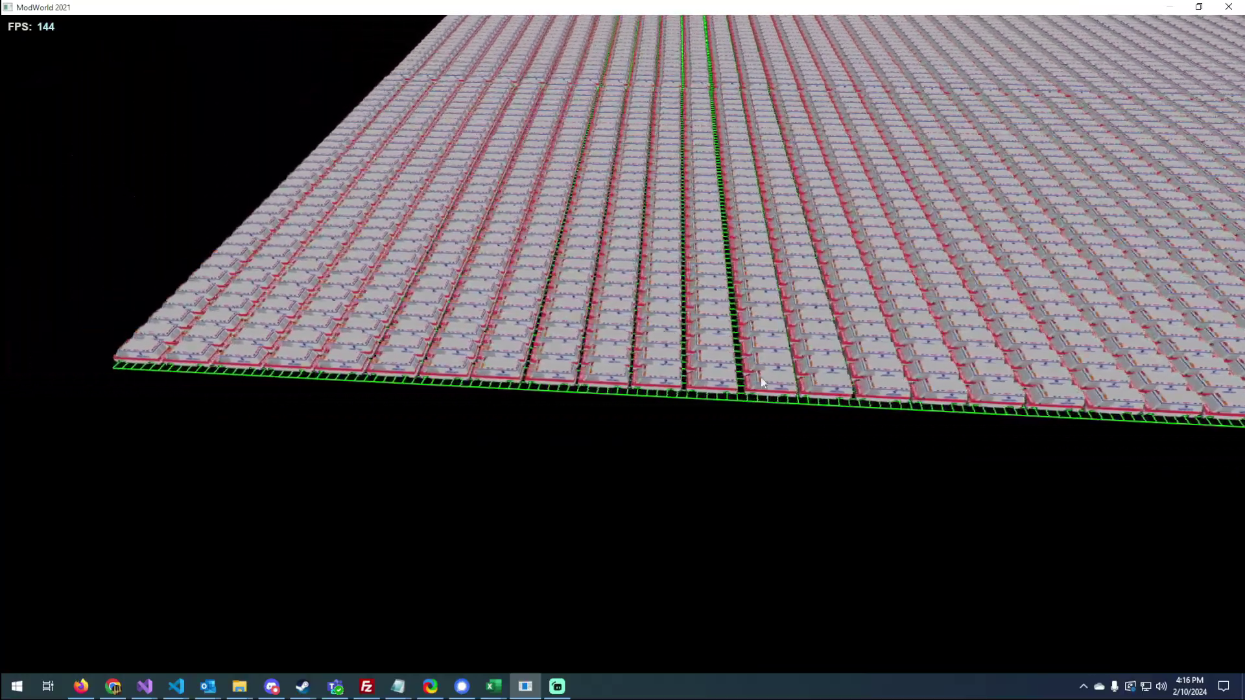
key(w)
right_drag(566, 384, 739, 401)
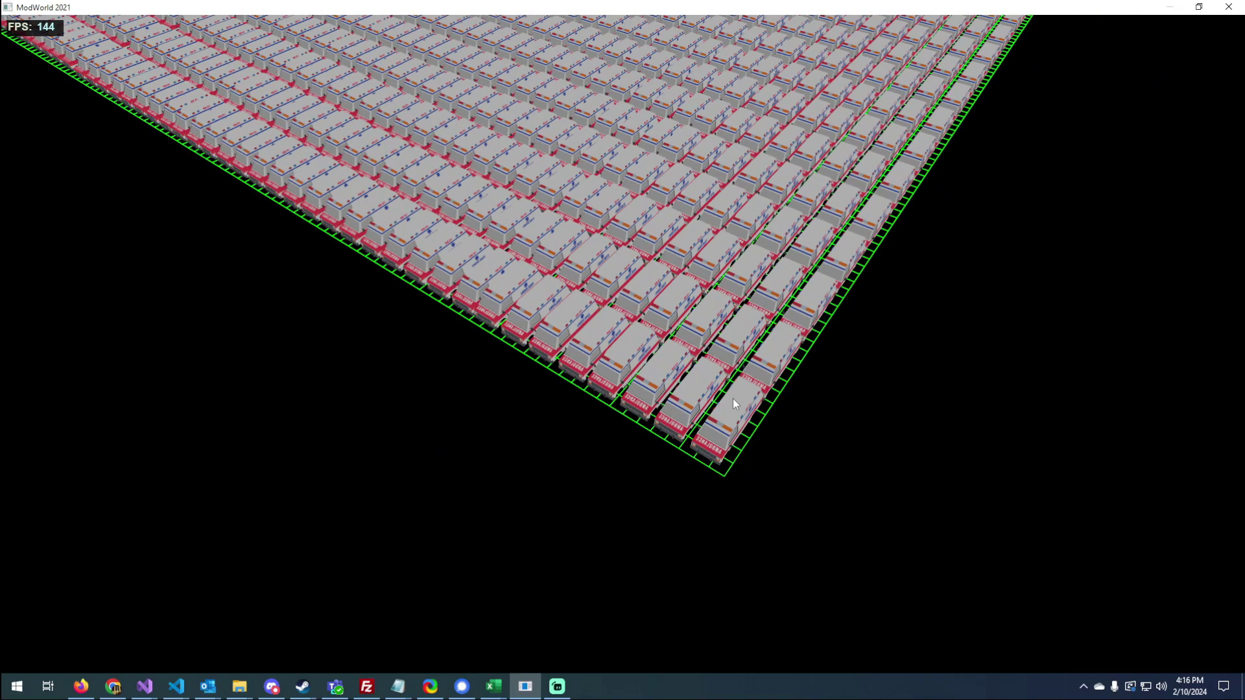
Fly around the corner of the ambulance field, close up and farther out, to compare the frame rate.
key(d)
mouse_move(732, 399)
right_down()
mouse_move(737, 384)
mouse_move(684, 392)
mouse_move(713, 406)
mouse_move(763, 397)
mouse_move(711, 400)
mouse_move(726, 405)
right_up()
key(a)
key(d)
key(w)
key(a)
key(s)
key(w)
key(d)
key(a)
drag(726, 407, 726, 407)
key(d)
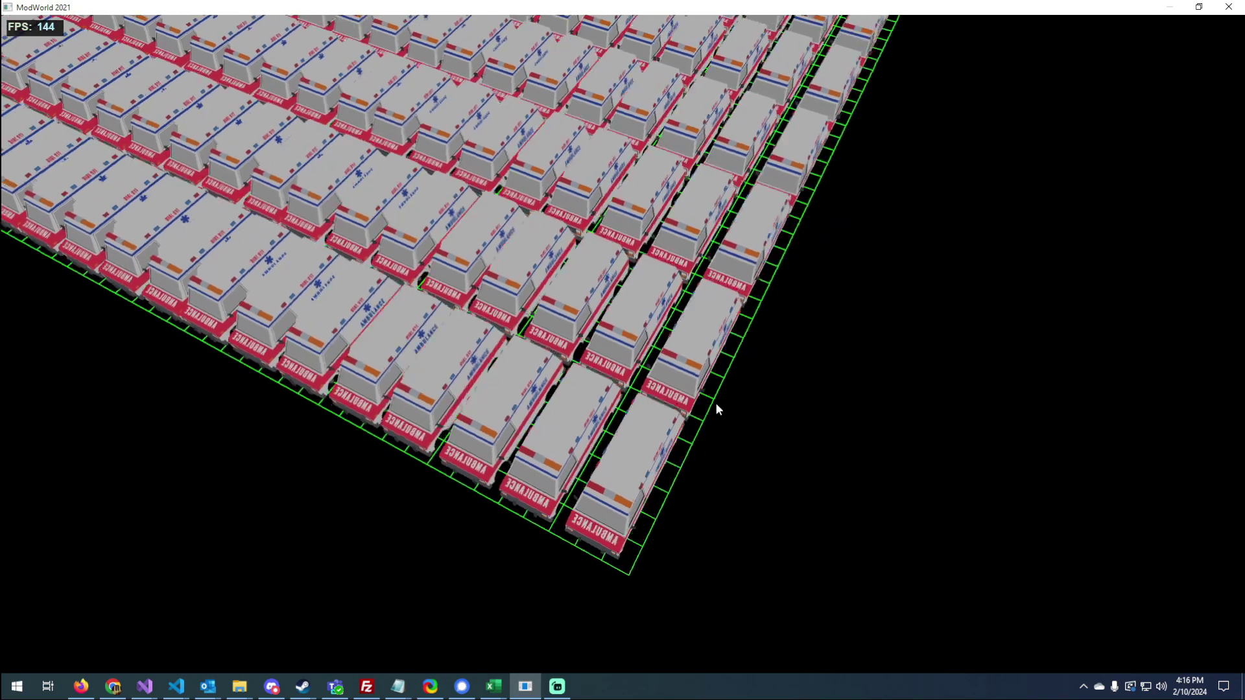
key(a)
key(d)
key(s)
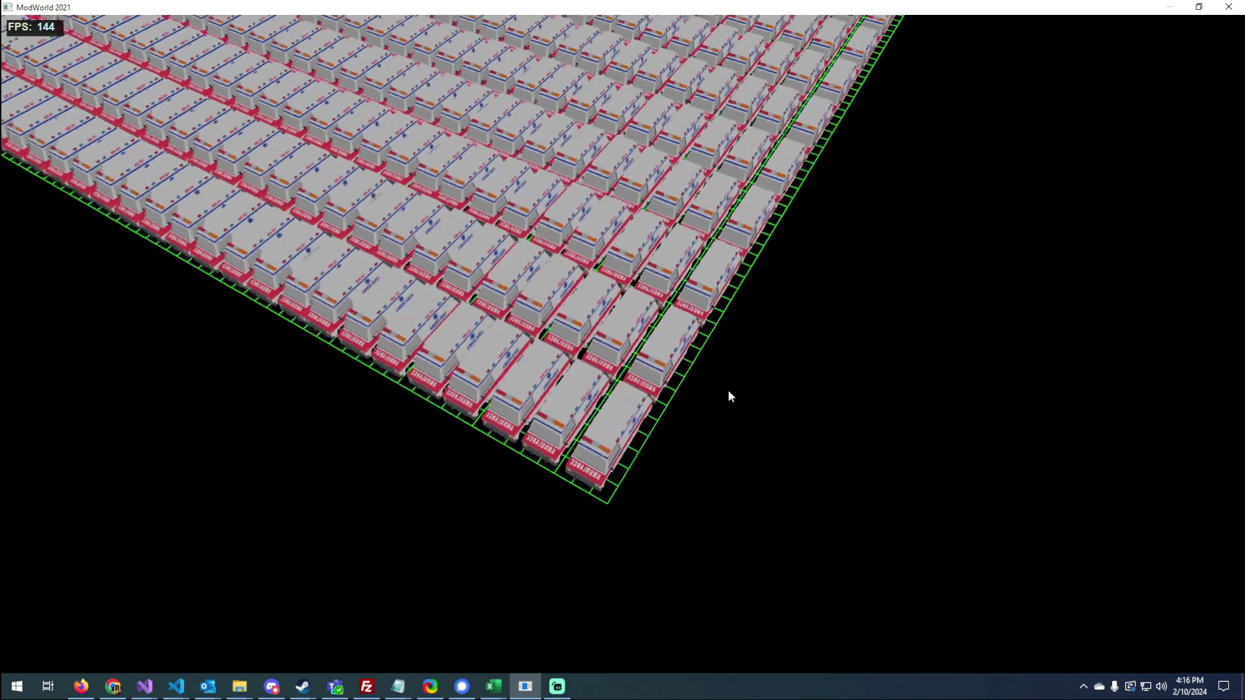
key(d)
key(a)
key(w)
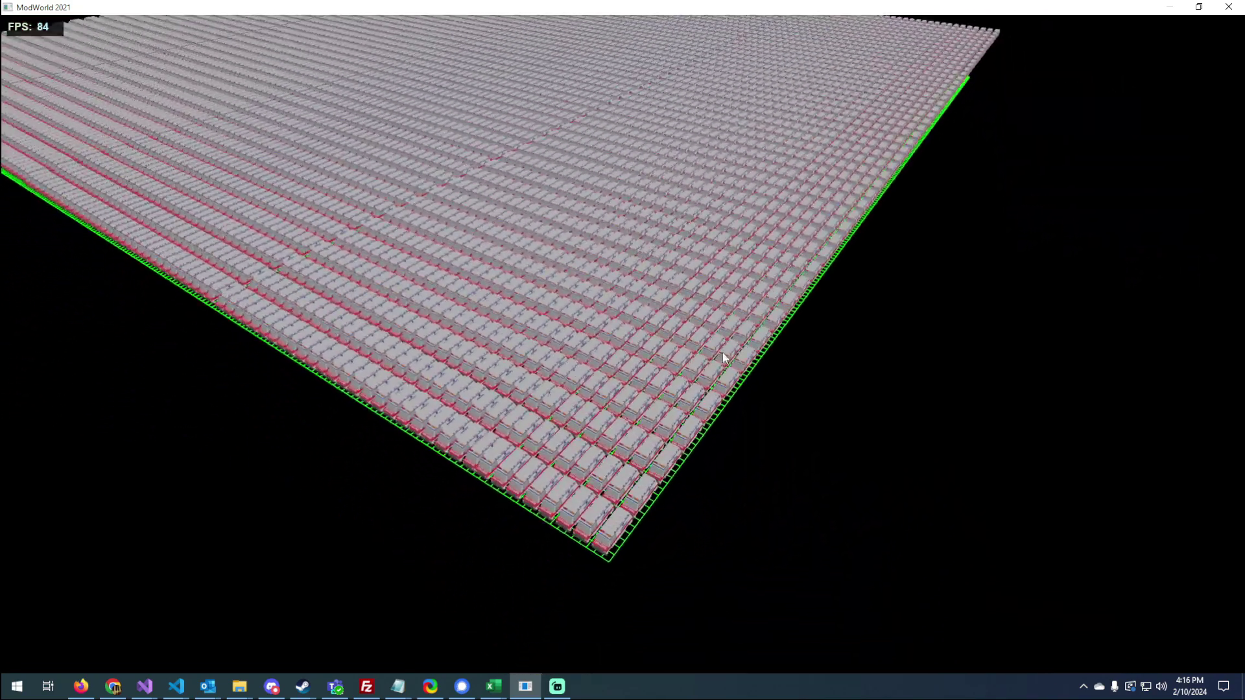